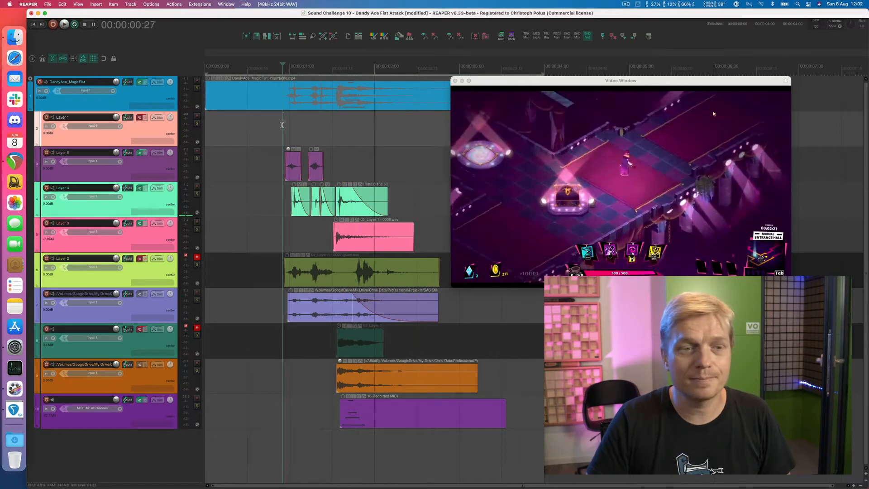
Step: Play back the full layered mix against the gameplay video
{"action": "key", "text": "space"}
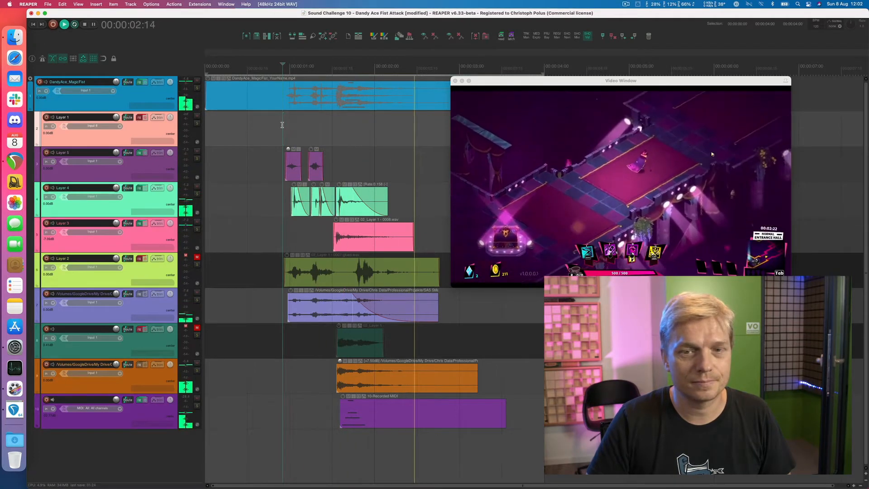
{"action": "key", "text": "space"}
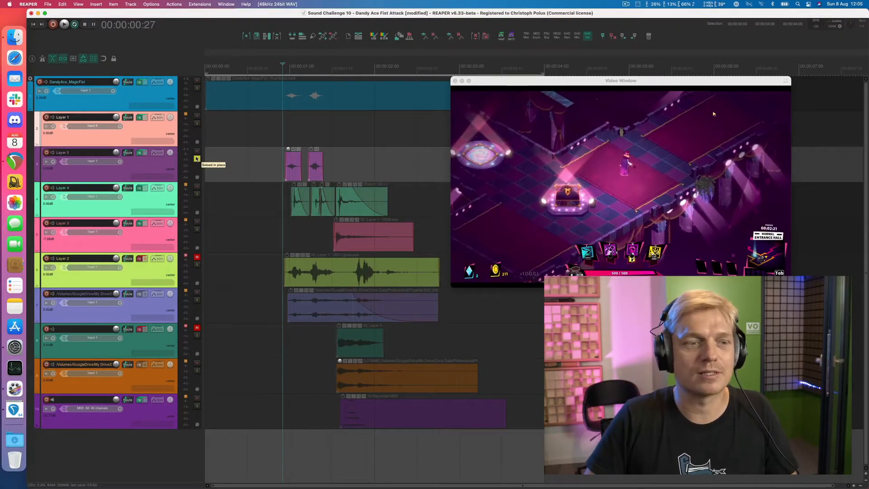
Step: Audition the soloed Layer 5 with its ReaEQ, then enable MFreqShifter in its effects chain and play it again
{"action": "left_click", "coordinate": [139, 152]}
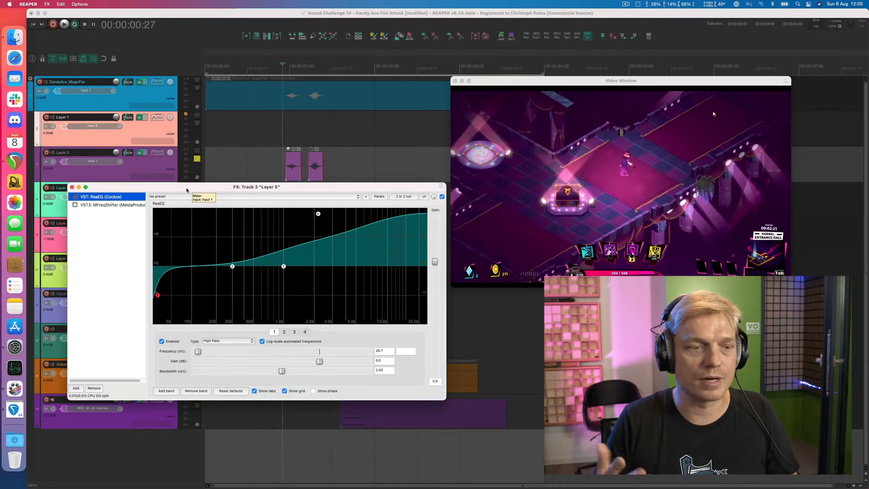
{"action": "key", "text": "space"}
{"action": "key", "text": "space"}
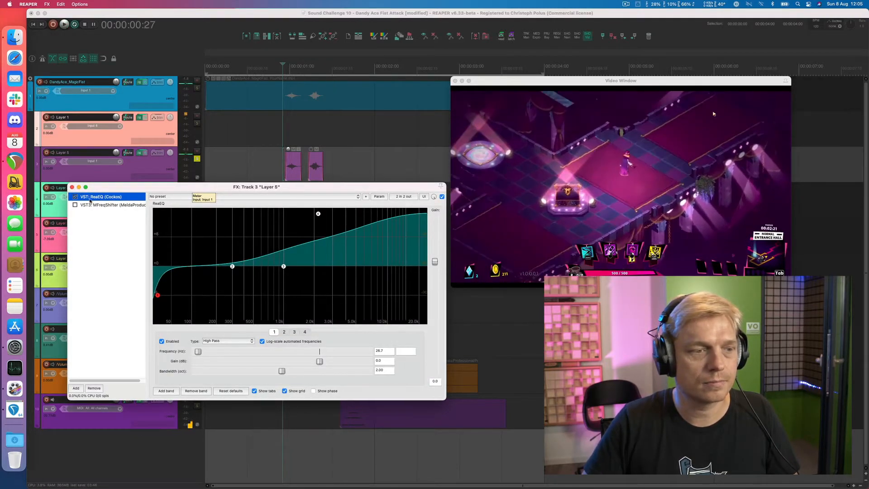
{"action": "left_click", "coordinate": [91, 206]}
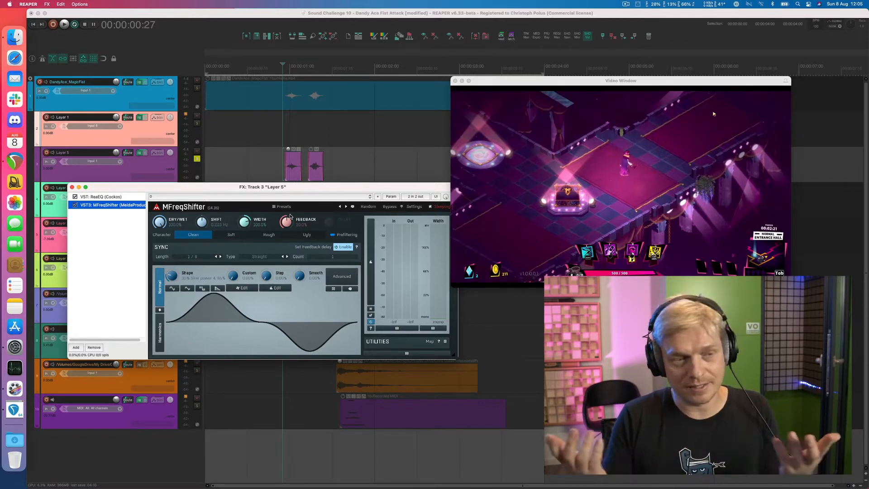
{"action": "key", "text": "space"}
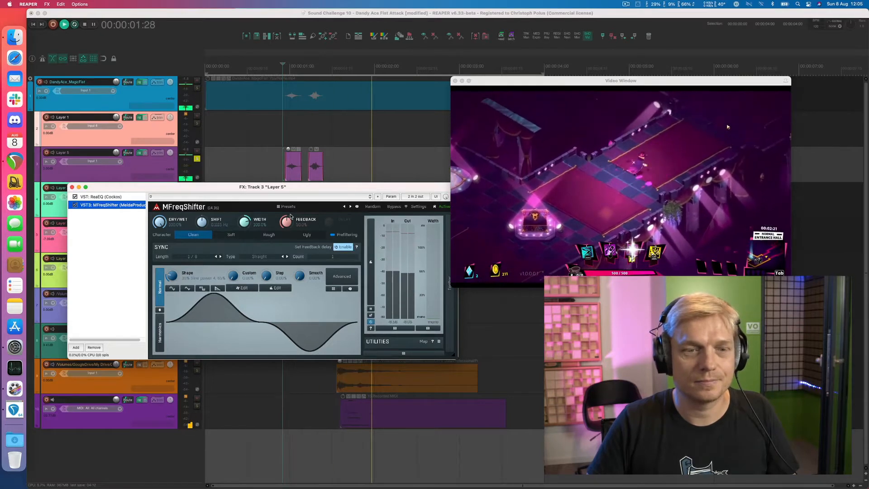
{"action": "key", "text": "space"}
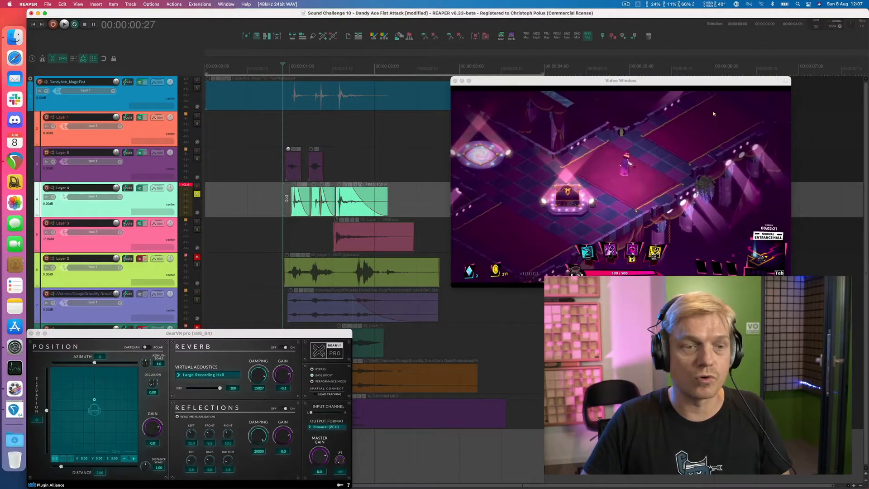
Step: Play back the soloed Layer 4 against the gameplay video
{"action": "key", "text": "space"}
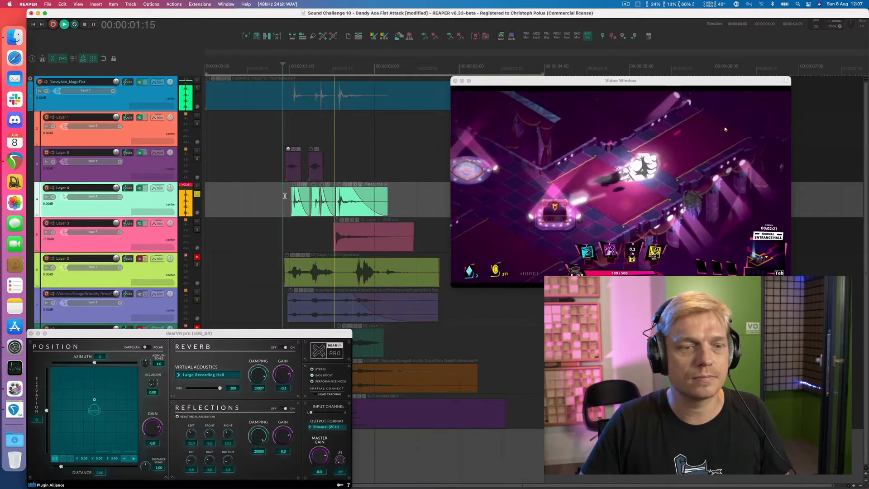
{"action": "key", "text": "space"}
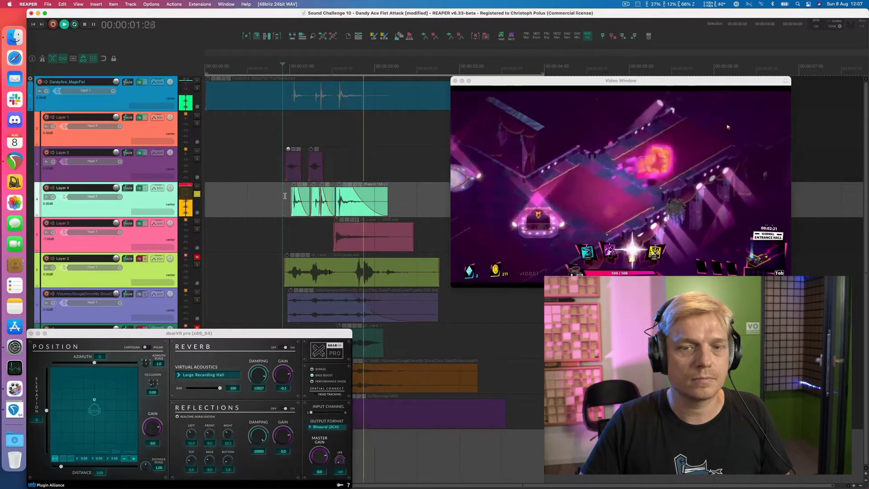
{"action": "key", "text": "space"}
Step: Enable iZotope Trash 2 in Layer 4's effects chain and play back the distorted sound
{"action": "left_click", "coordinate": [141, 189]}
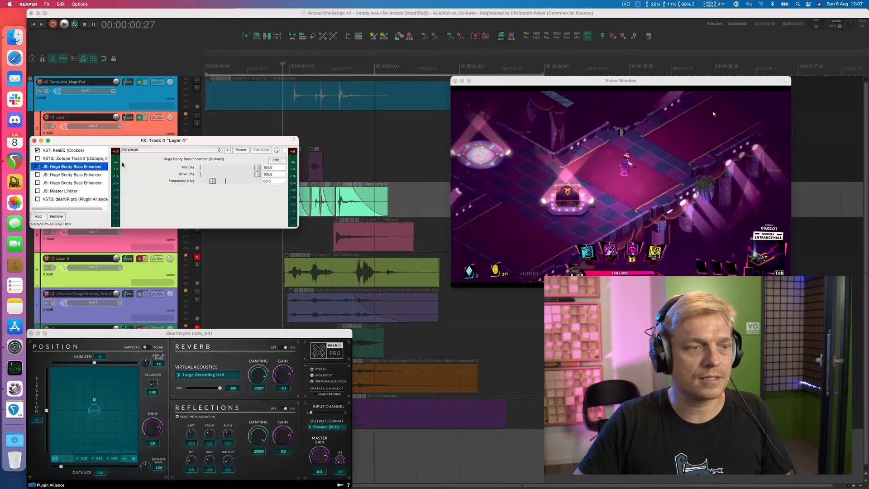
{"action": "left_click", "coordinate": [61, 158]}
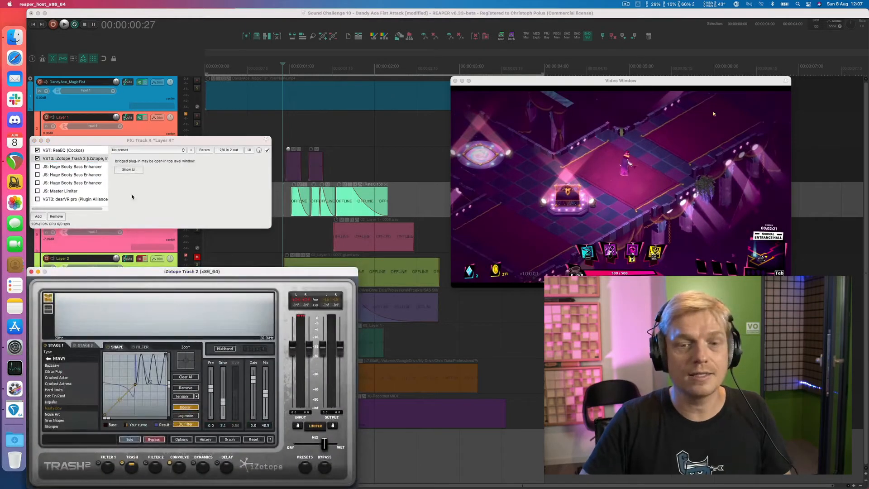
{"action": "left_click", "coordinate": [131, 197]}
{"action": "key", "text": "space"}
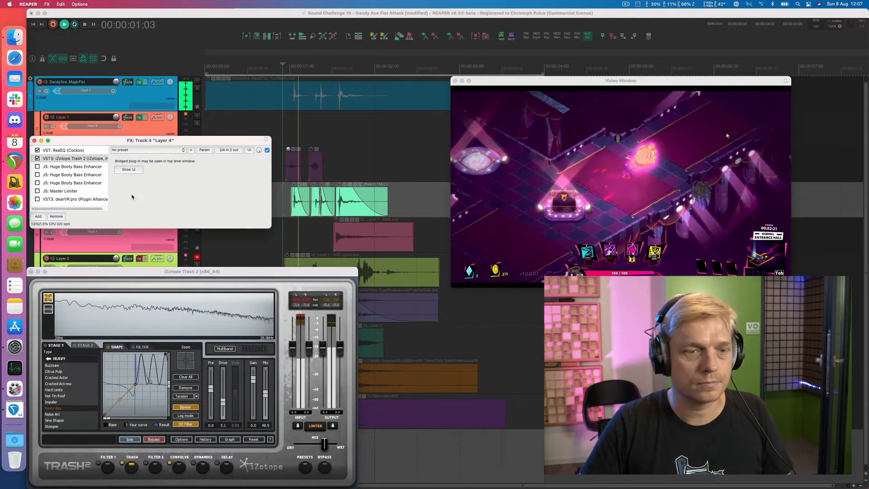
{"action": "key", "text": "space"}
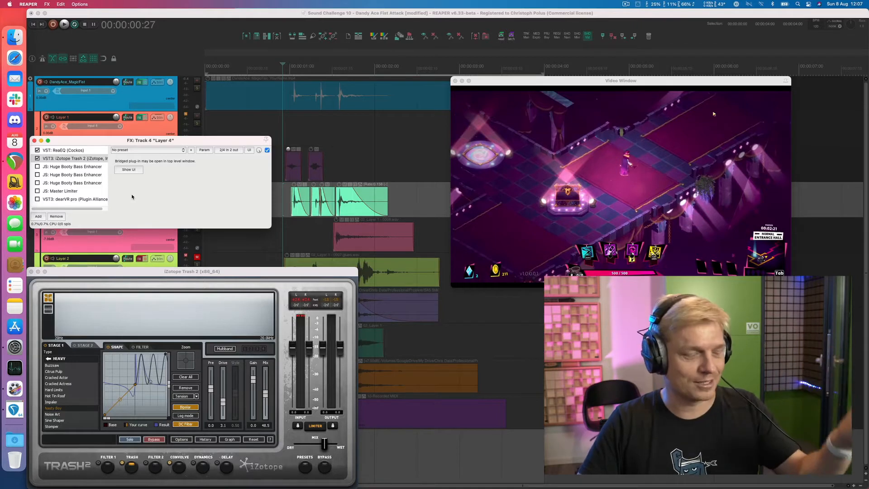
Step: Enable the three Huge Booty Bass Enhancer effects on Layer 4 one after another during playback
{"action": "left_click", "coordinate": [37, 168]}
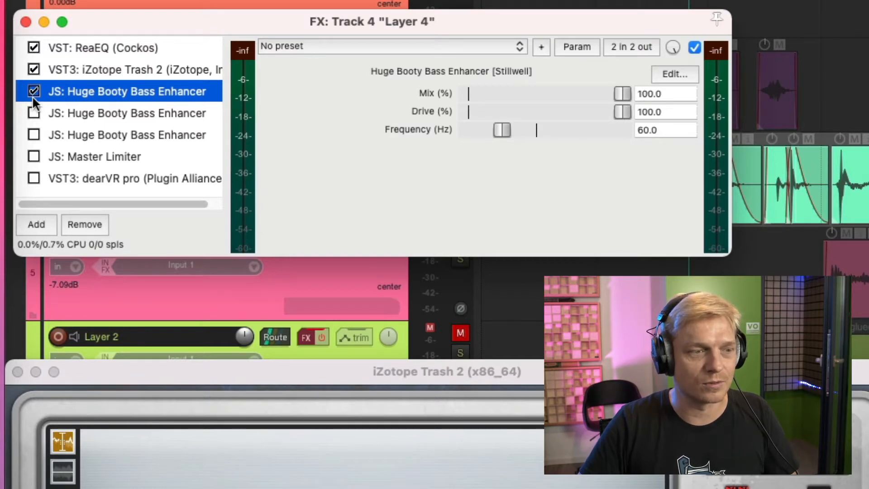
{"action": "key", "text": "space"}
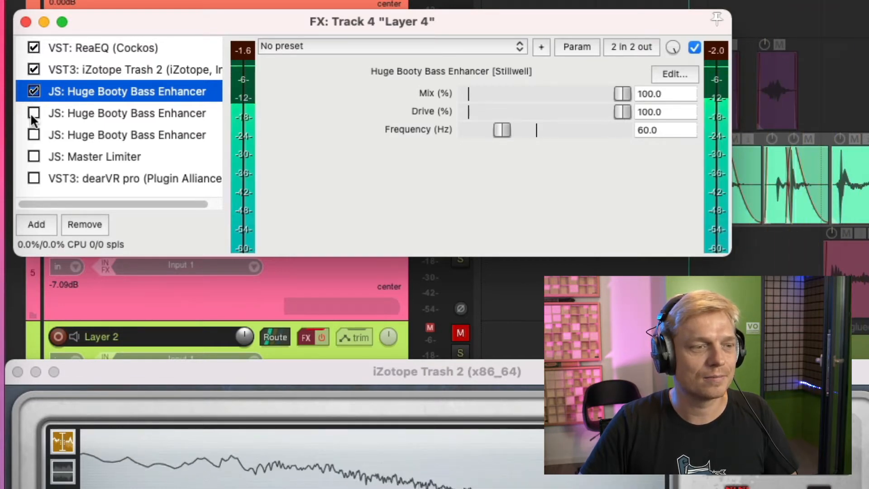
{"action": "left_click", "coordinate": [33, 113]}
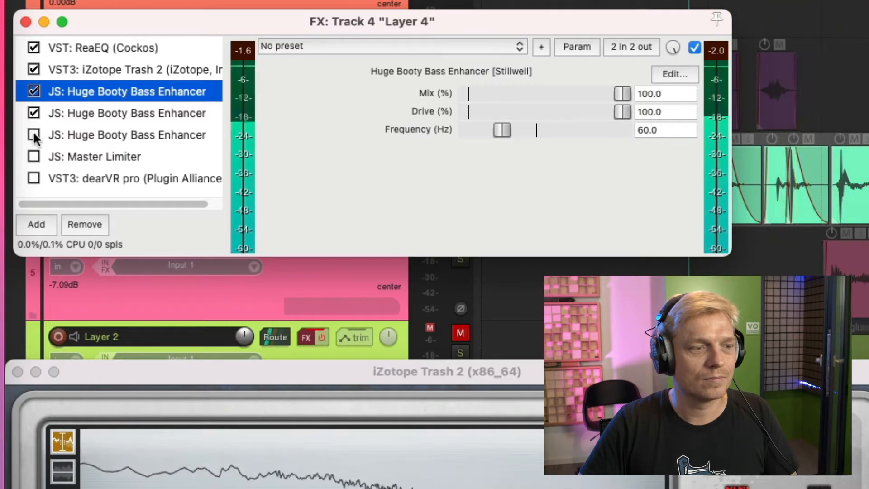
{"action": "left_click", "coordinate": [34, 134]}
{"action": "key", "text": "space"}
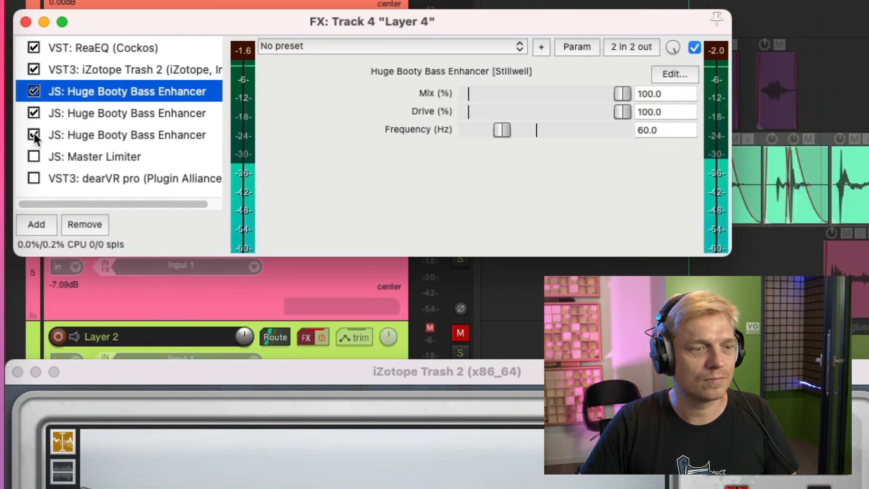
Step: Enable Master Limiter and dearVR pro in Layer 4's effects chain, auditioning the sound after each
{"action": "left_click", "coordinate": [33, 156]}
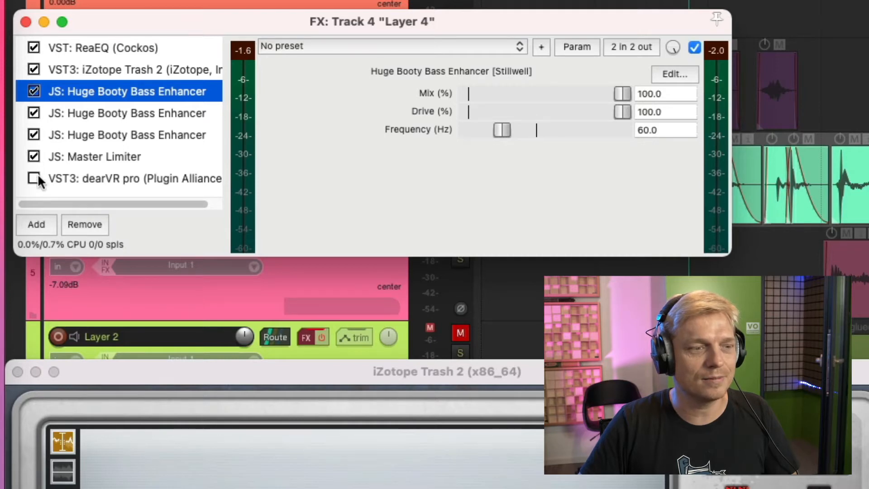
{"action": "key", "text": "space"}
{"action": "key", "text": "space"}
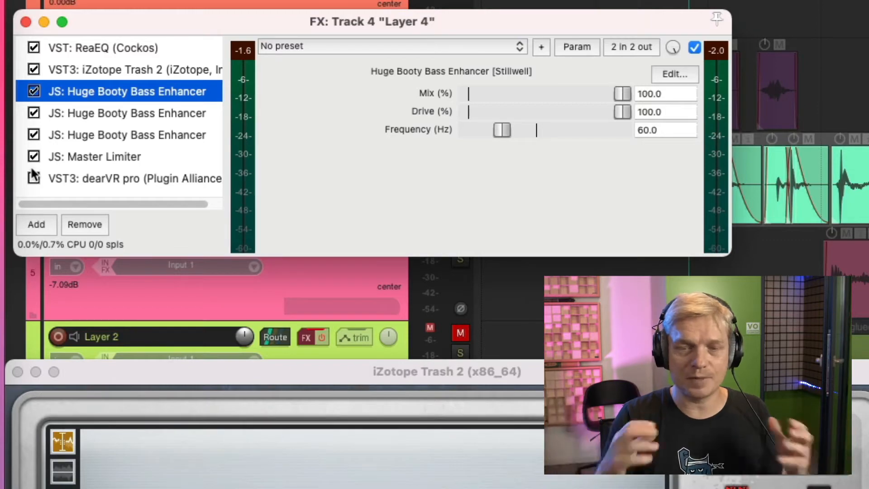
{"action": "left_click", "coordinate": [33, 177]}
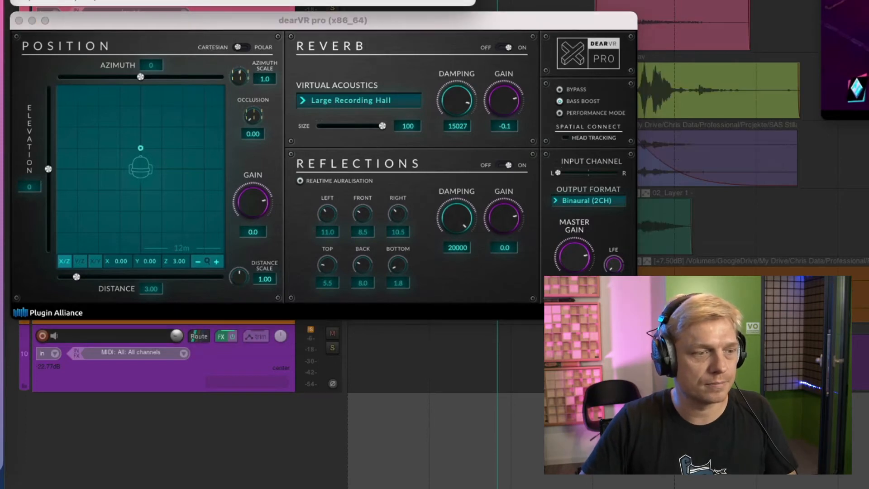
{"action": "key", "text": "space"}
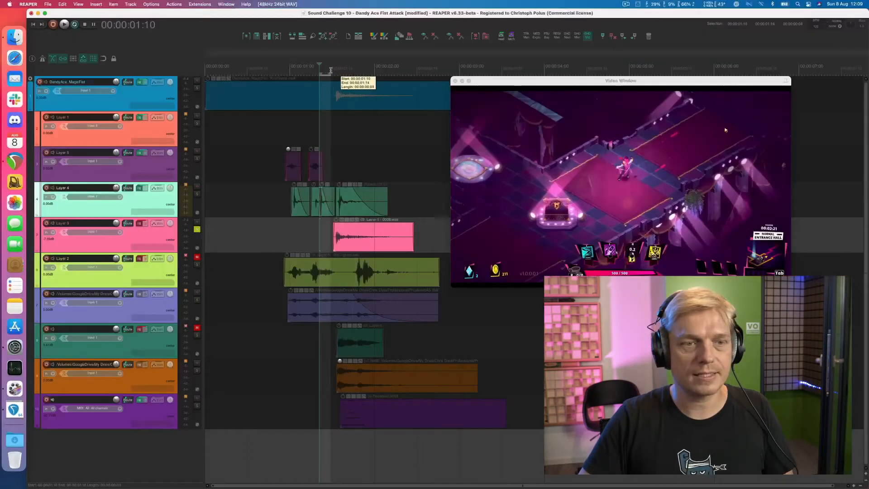
Step: Clear the time selection and place the edit cursor at 00:00:01:13, just before the Layer 3 sound
{"action": "left_click_drag", "start_coordinate": [330, 71], "coordinate": [336, 73]}
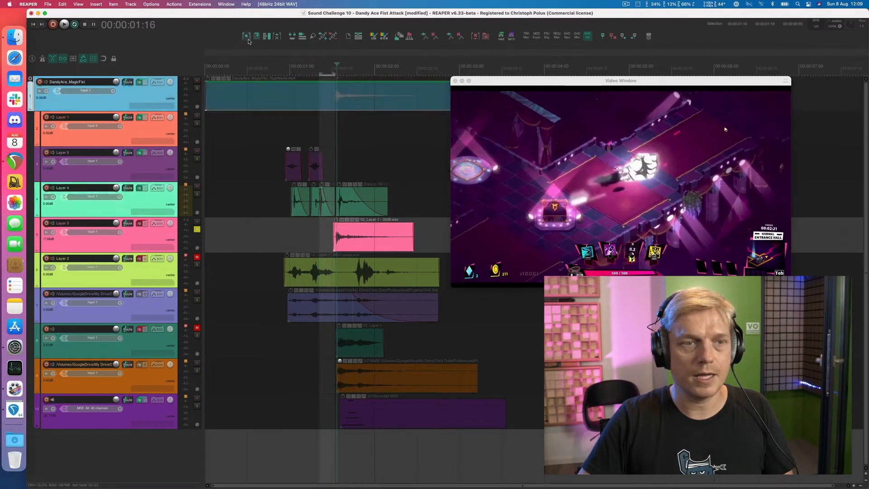
{"action": "left_click", "coordinate": [247, 36]}
{"action": "left_click", "coordinate": [328, 67]}
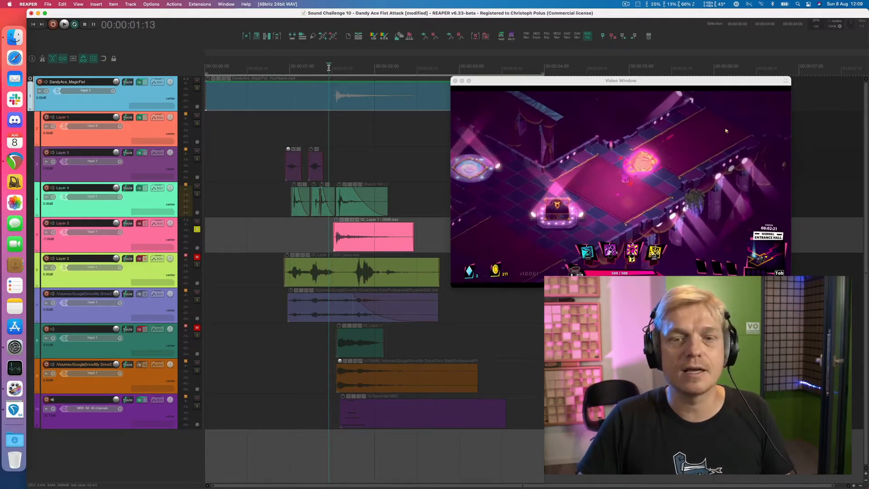
Step: Open Layer 3's effects chain and compare its sound with iZotope Trash 2 bypassed and enabled
{"action": "left_click", "coordinate": [140, 224]}
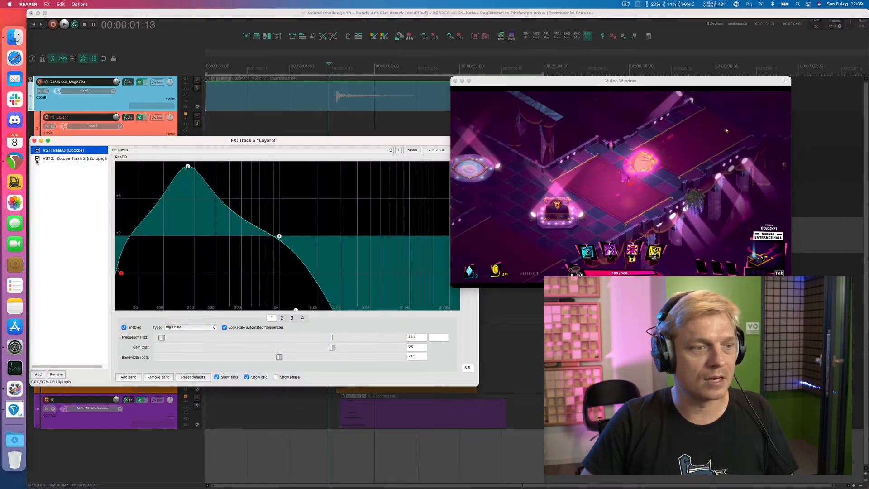
{"action": "key", "text": "space"}
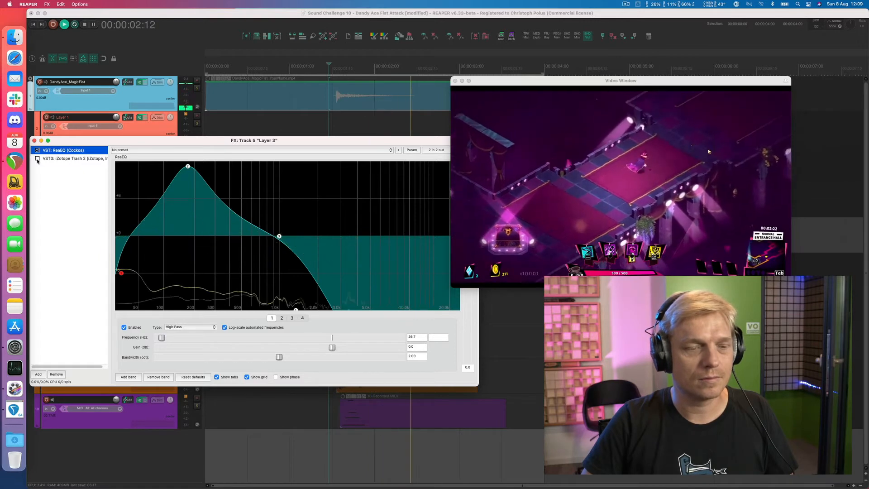
{"action": "left_click", "coordinate": [37, 158]}
{"action": "key", "text": "space"}
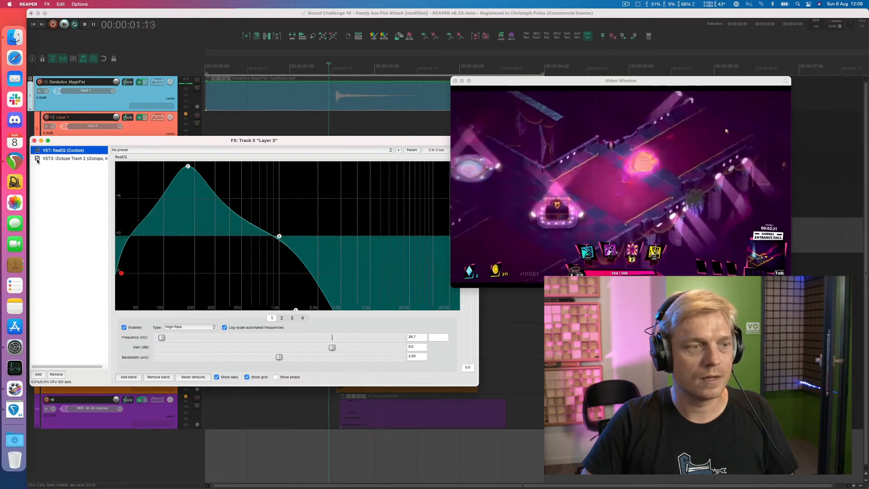
Step: Show Layer 3's iZotope Trash 2 settings without the preset manager and play the sound from 00:00:01:09
{"action": "left_click", "coordinate": [66, 158]}
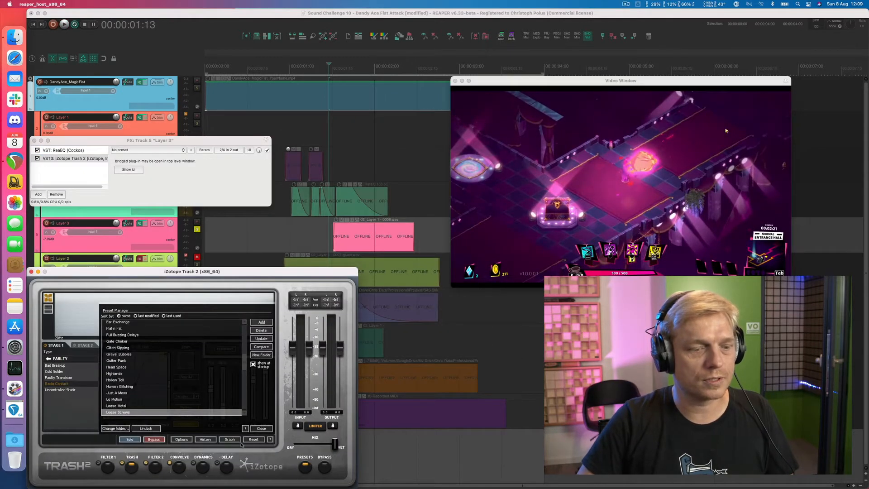
{"action": "left_click", "coordinate": [261, 429]}
{"action": "left_click_drag", "start_coordinate": [207, 274], "coordinate": [210, 215]}
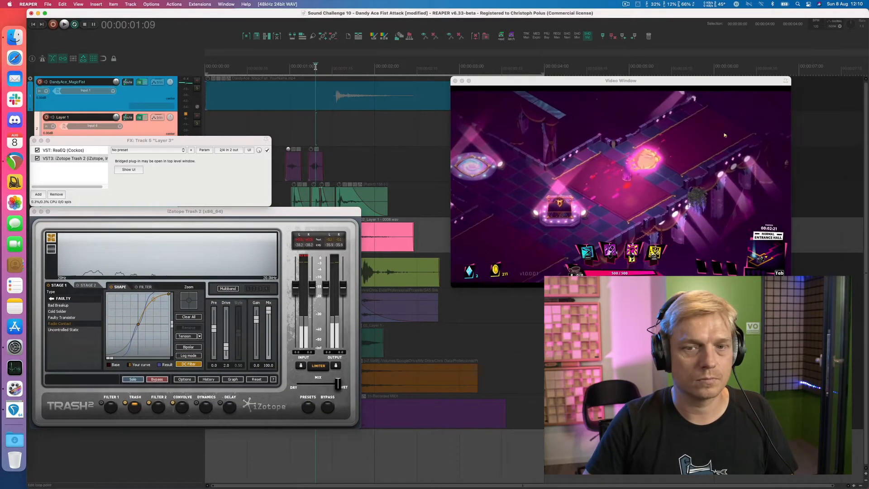
{"action": "key", "text": "space"}
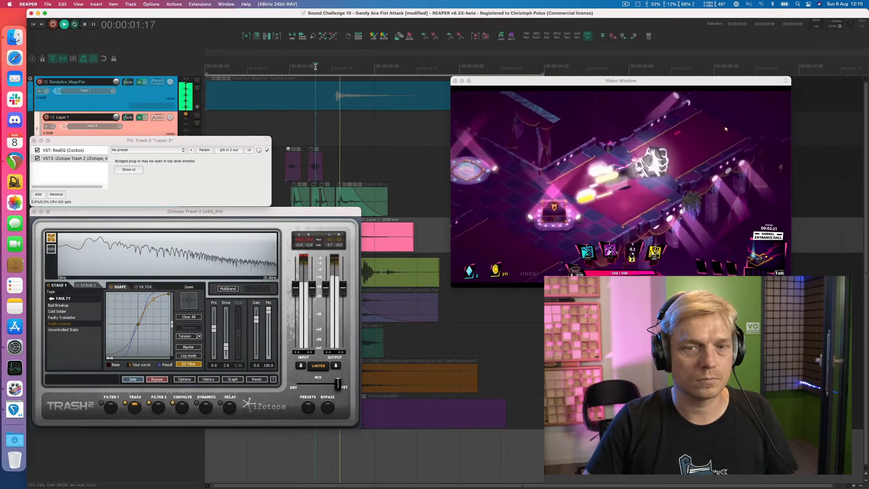
{"action": "left_click", "coordinate": [287, 69]}
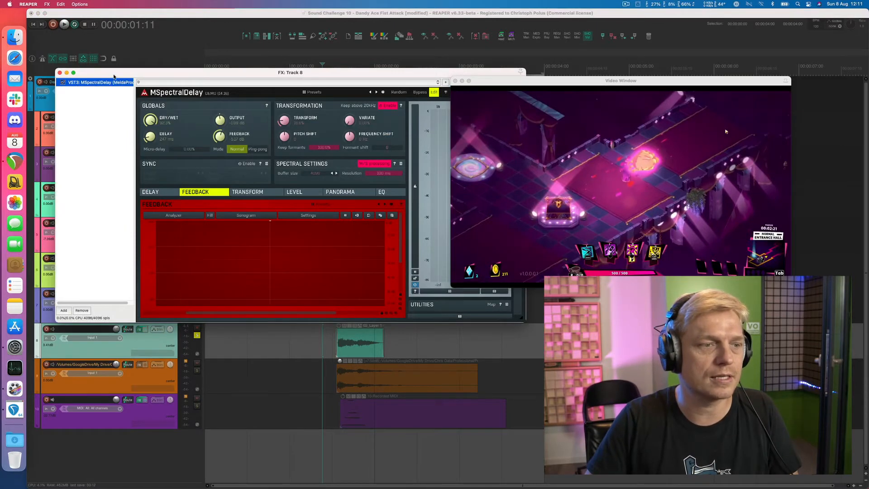
Step: Play back the soloed track 8 with its MSpectralDelay settings in view
{"action": "left_click_drag", "start_coordinate": [113, 76], "coordinate": [111, 77]}
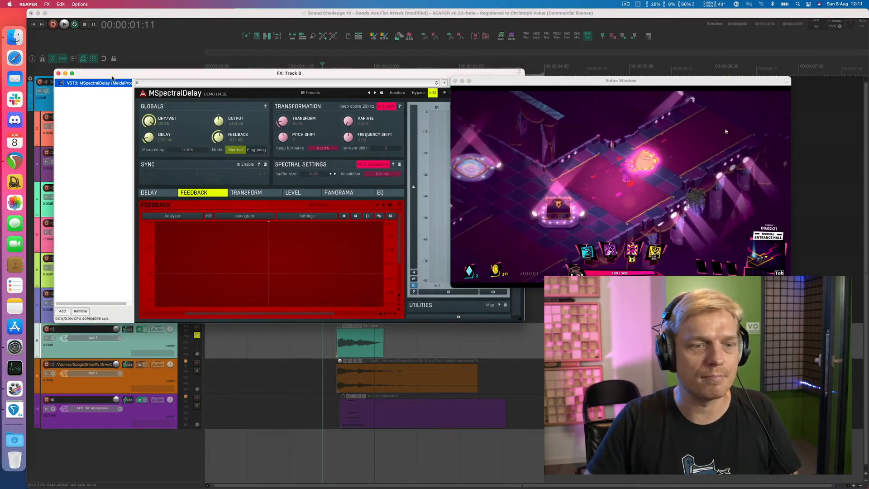
{"action": "key", "text": "space"}
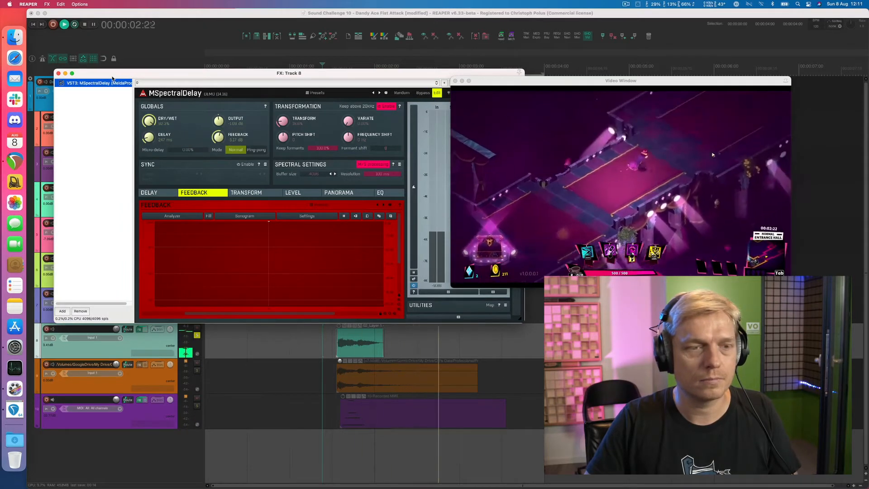
{"action": "key", "text": "space"}
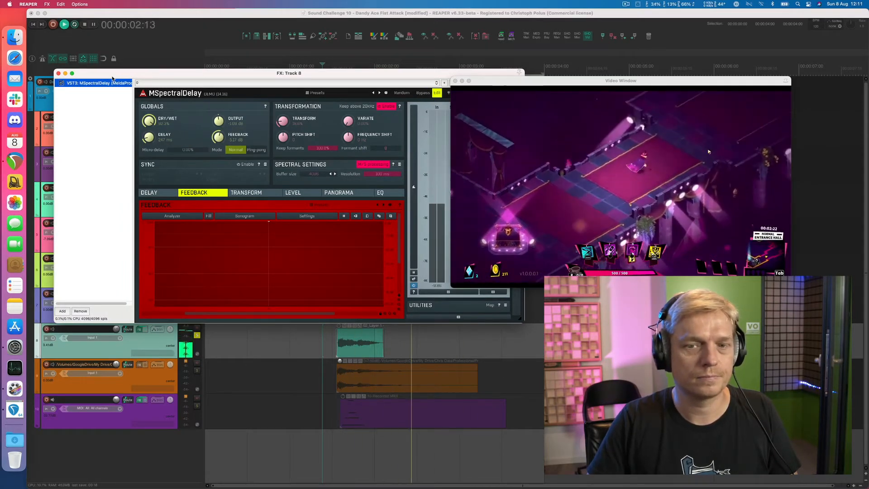
{"action": "key", "text": "space"}
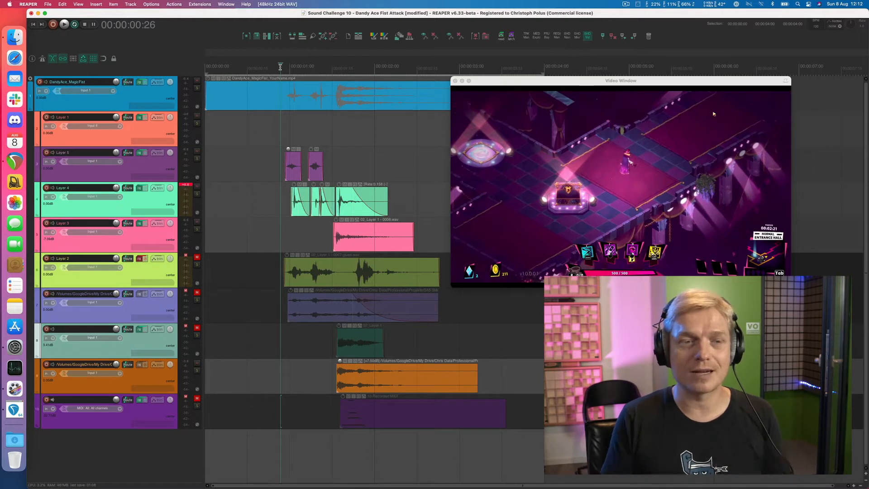
Step: Play back the unmuted layers together from 00:00:00:26
{"action": "key", "text": "space"}
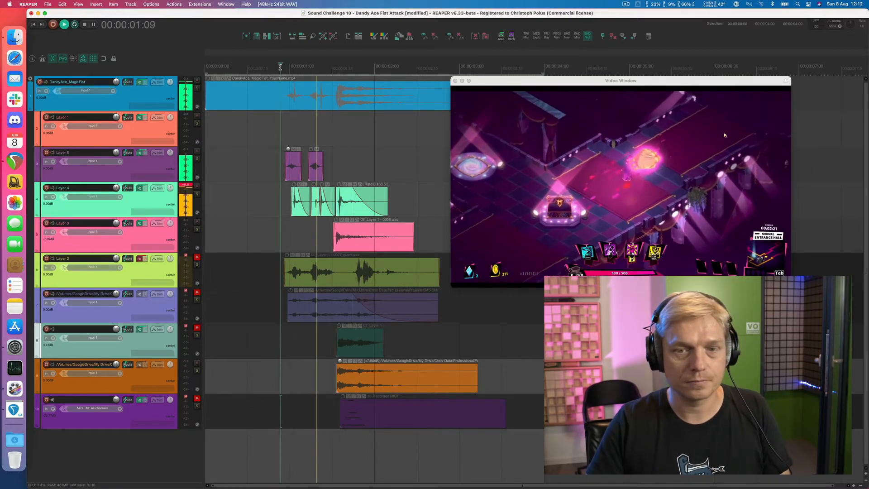
Step: Replay the current mix against the gameplay video with Layer 2 and tracks 7, 8 and 10 still muted
{"action": "key", "text": "space"}
{"action": "key", "text": "space"}
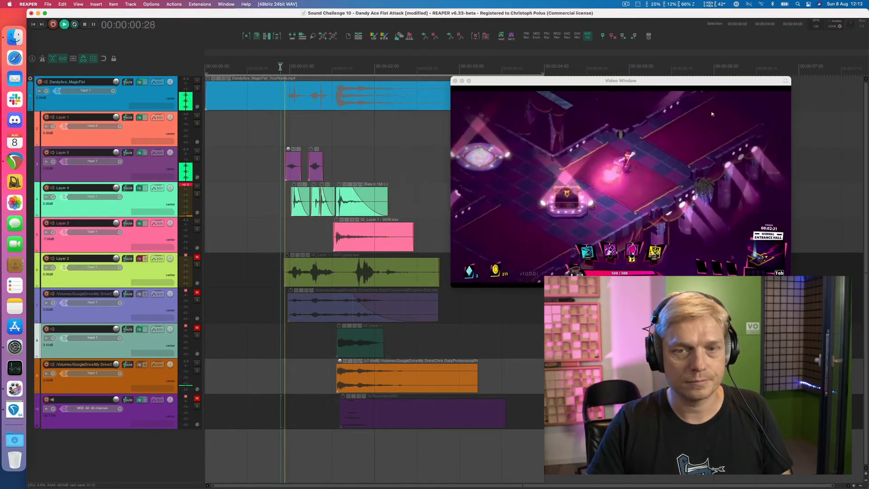
{"action": "key", "text": "space"}
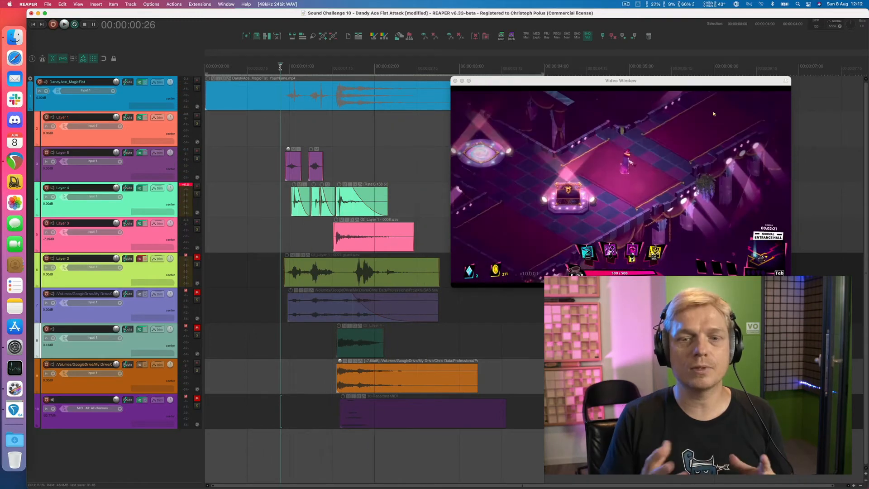
{"action": "key", "text": "space"}
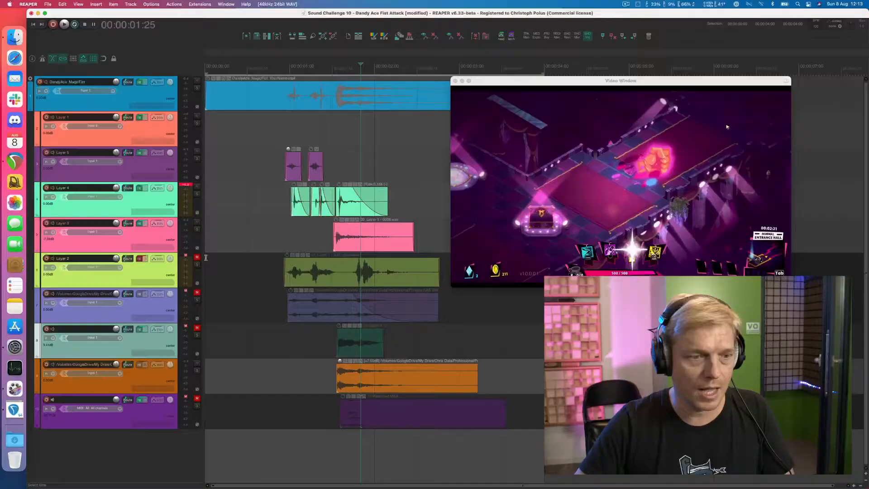
Step: Unmute and solo Layer 2, and play it from 00:00:00:26 against the gameplay video
{"action": "left_click", "coordinate": [196, 257]}
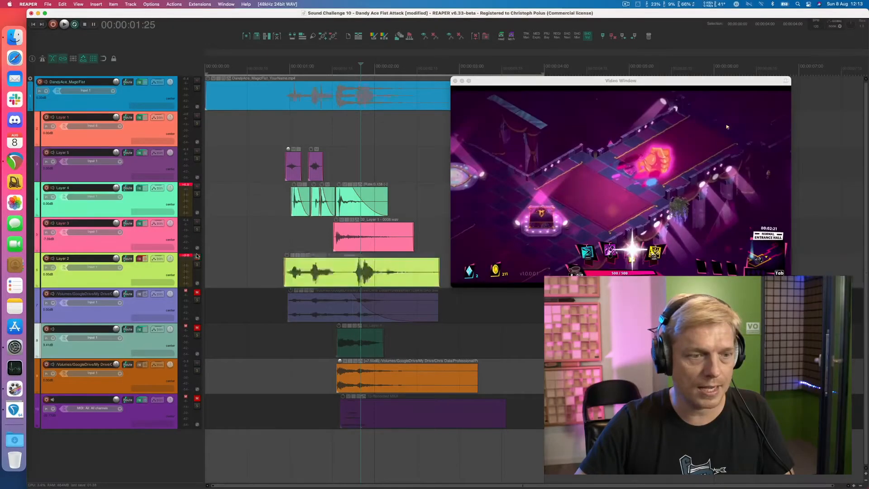
{"action": "left_click", "coordinate": [197, 264]}
{"action": "left_click", "coordinate": [279, 262]}
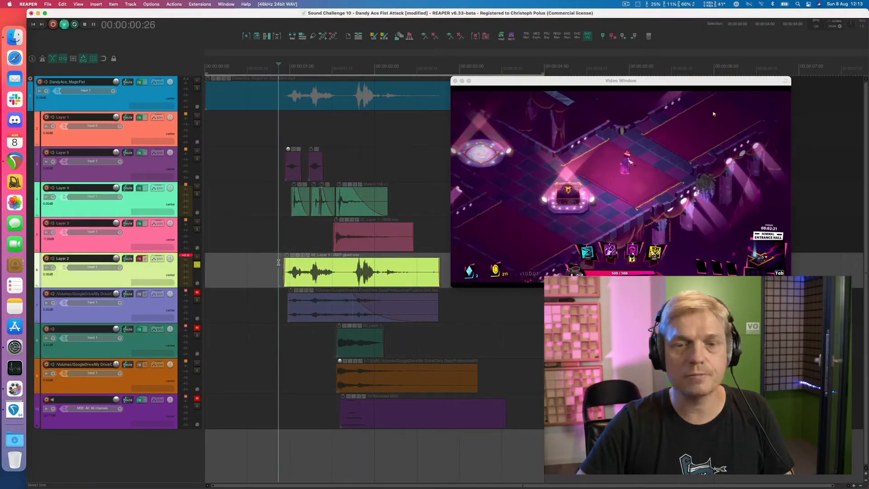
{"action": "key", "text": "space"}
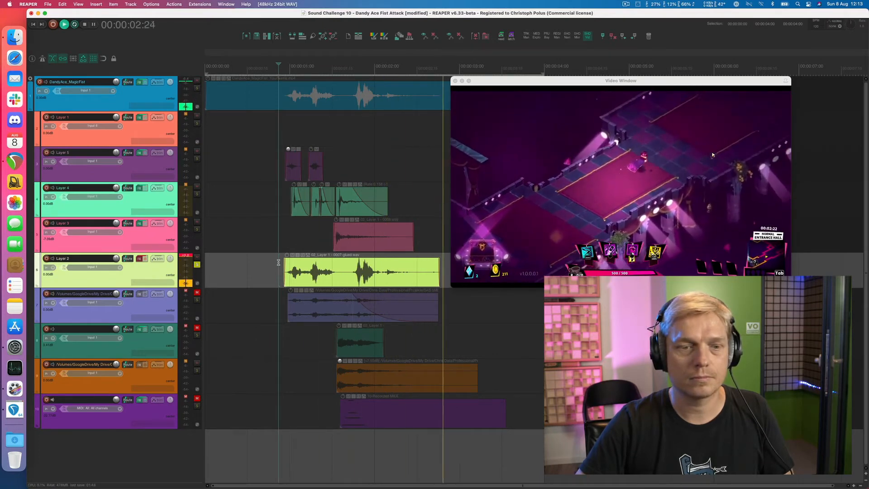
{"action": "key", "text": "space"}
{"action": "key", "text": "space"}
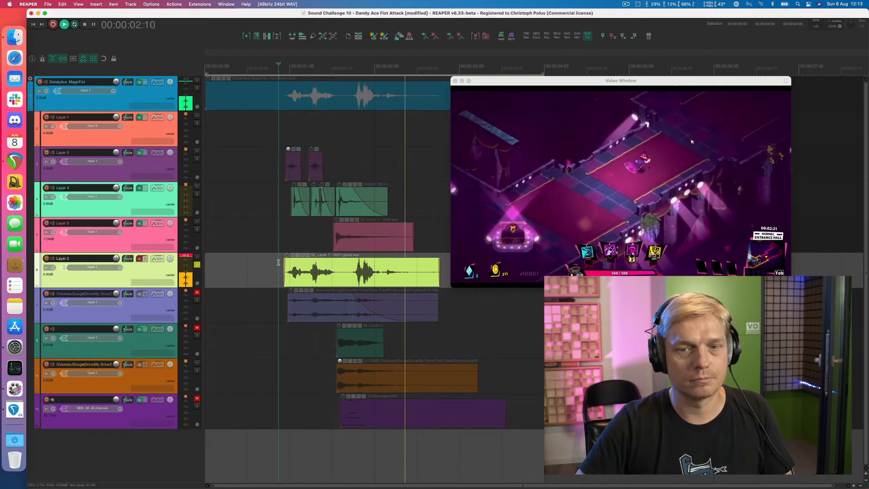
{"action": "key", "text": "space"}
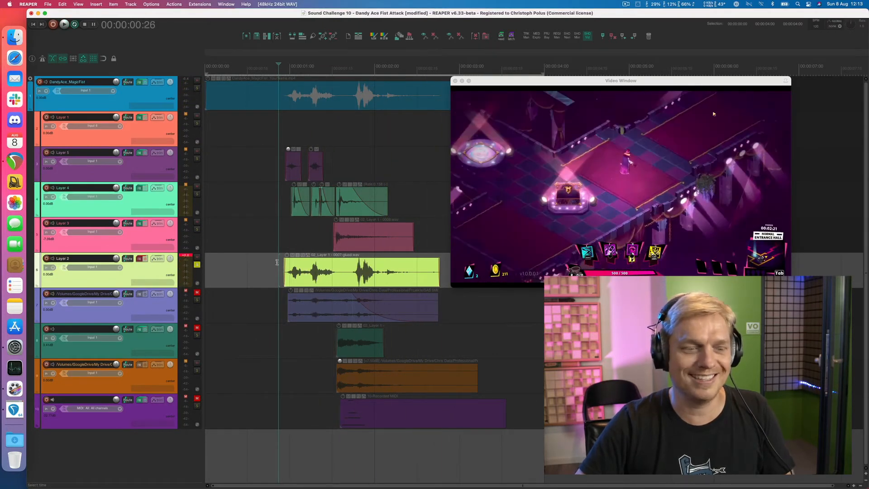
Step: Open Layer 2's effects chain and play the sound with ValhallaShimmer bypassed
{"action": "left_click", "coordinate": [198, 265]}
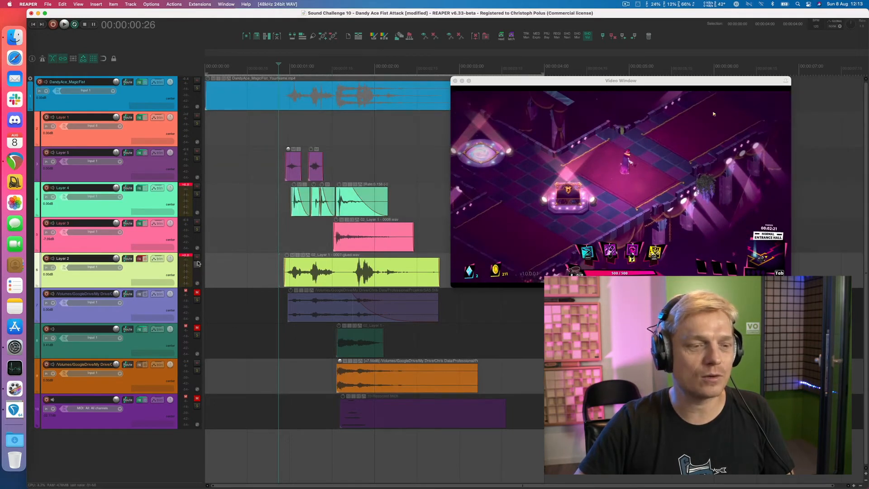
{"action": "left_click", "coordinate": [139, 259]}
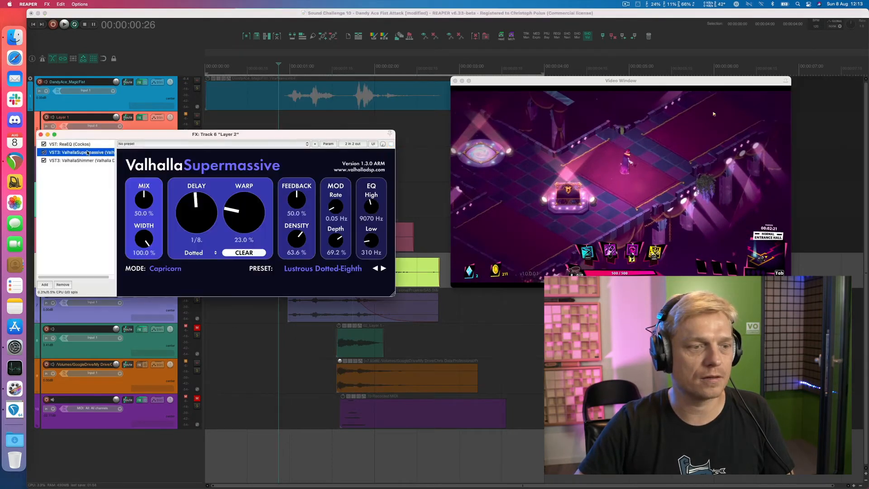
{"action": "left_click", "coordinate": [49, 160]}
{"action": "key", "text": "space"}
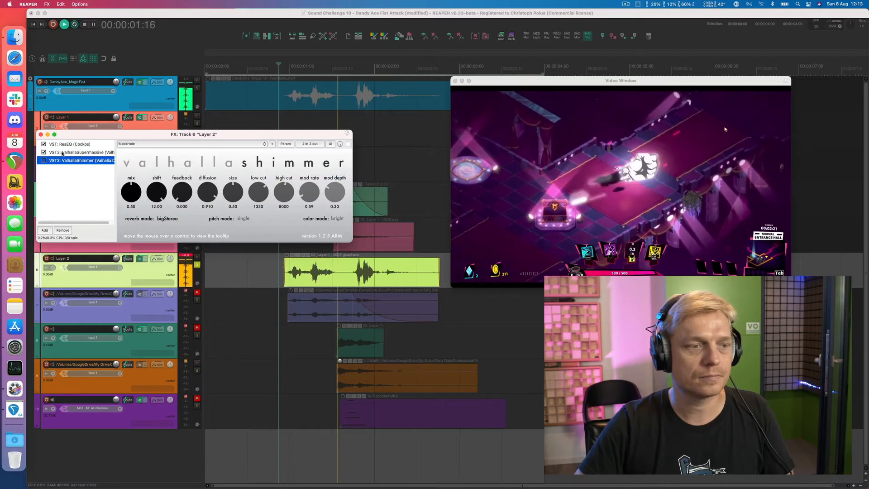
Step: Play Layer 2 with the ValhallaSupermassive settings in view, and again with ValhallaShimmer enabled
{"action": "left_click", "coordinate": [62, 153]}
{"action": "key", "text": "space"}
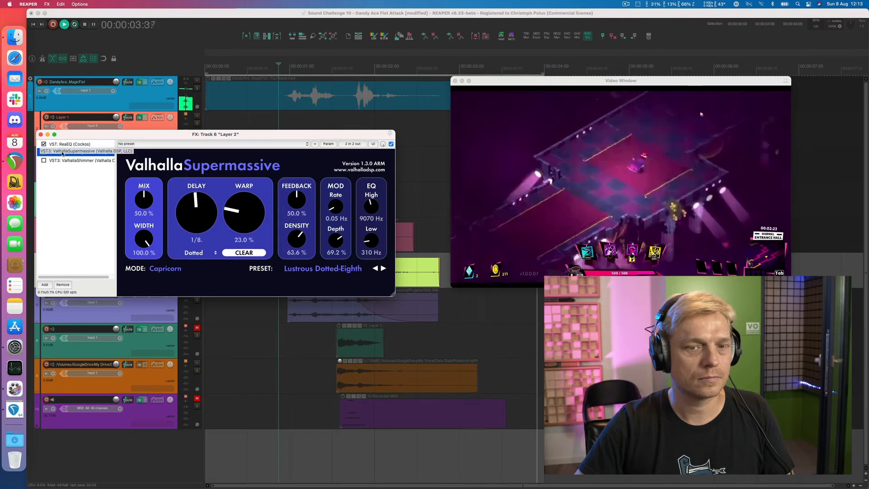
{"action": "key", "text": "space"}
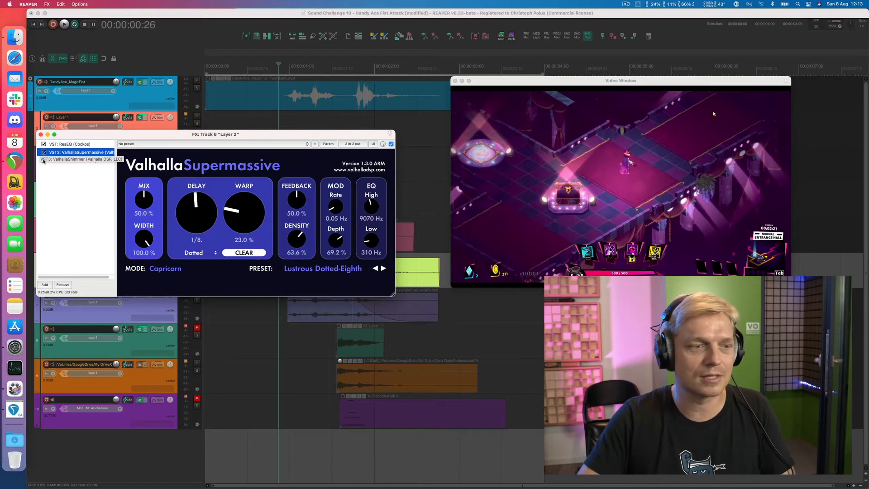
{"action": "left_click_drag", "start_coordinate": [43, 160], "coordinate": [64, 160]}
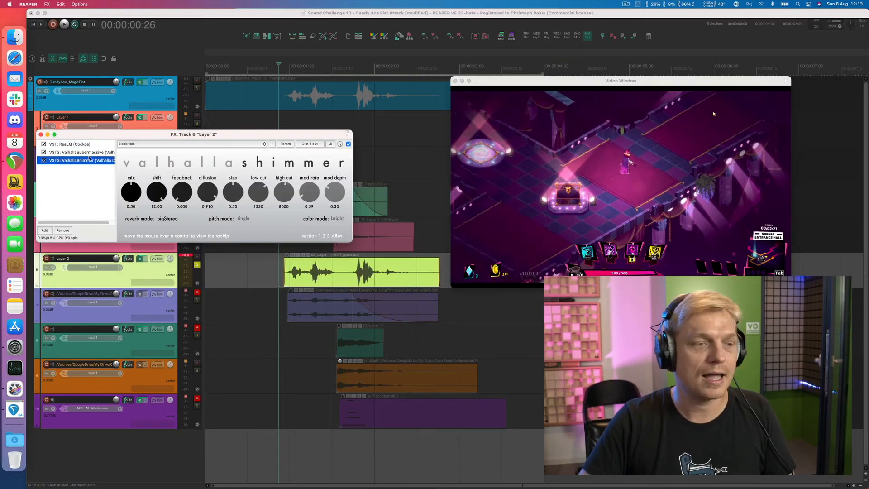
{"action": "key", "text": "space"}
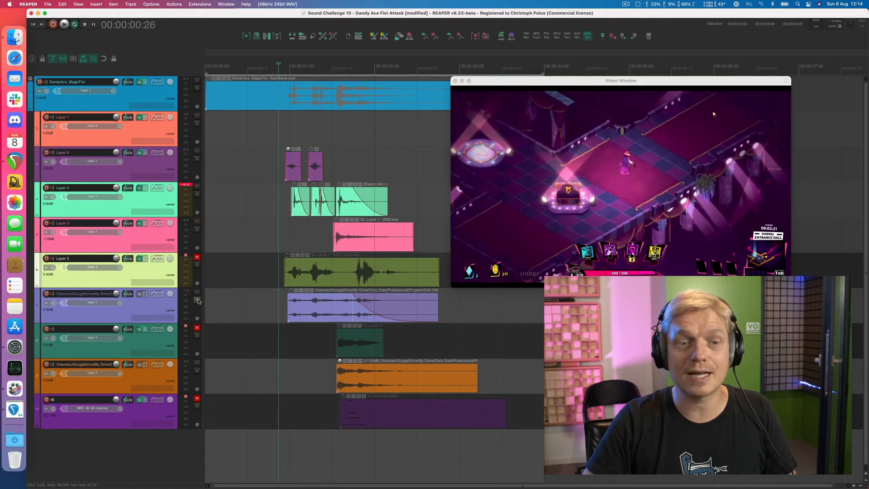
Step: Solo track 7, play it from 00:00:00:26 and take it out of solo
{"action": "left_click", "coordinate": [197, 300]}
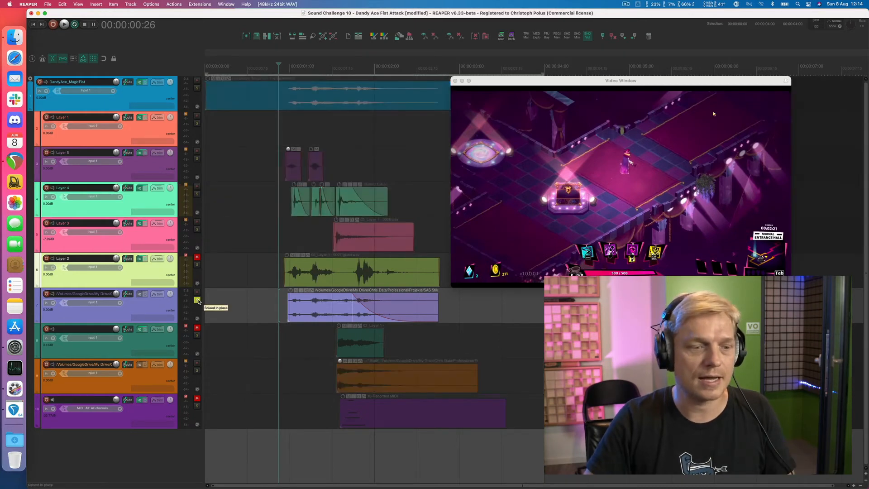
{"action": "key", "text": "space"}
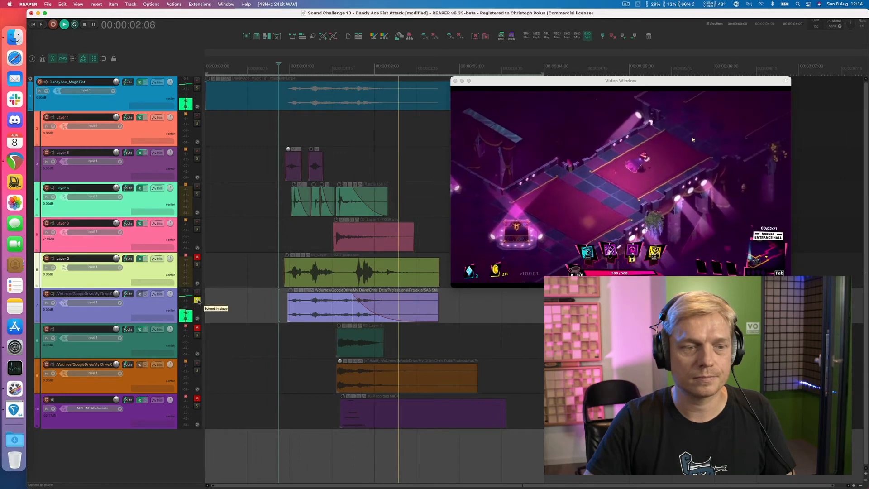
{"action": "left_click", "coordinate": [198, 300]}
{"action": "key", "text": "space"}
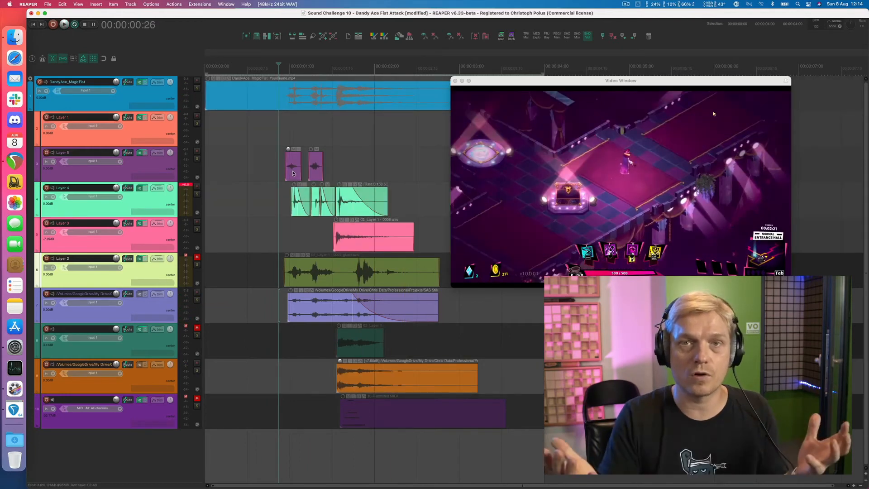
Step: Play the mix from 00:00:00:26 with track 7 included, keeping Layer 2 and tracks 8 and 10 muted
{"action": "key", "text": "space"}
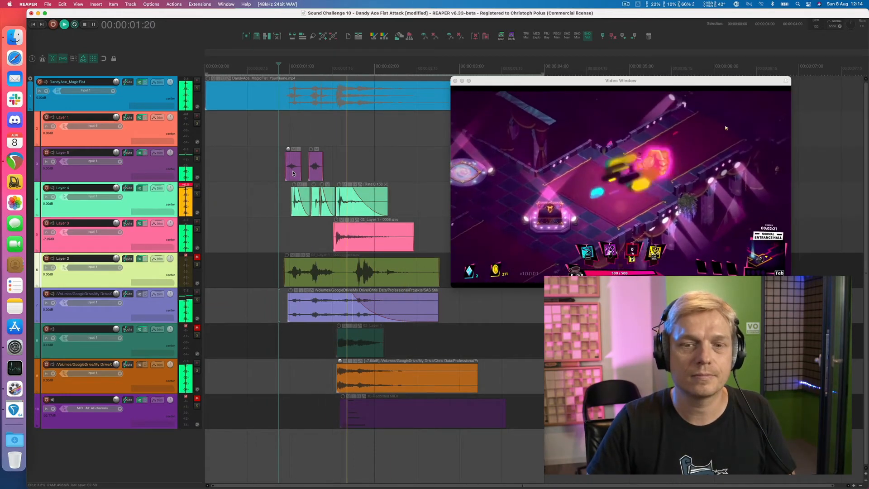
{"action": "key", "text": "space"}
{"action": "key", "text": "space"}
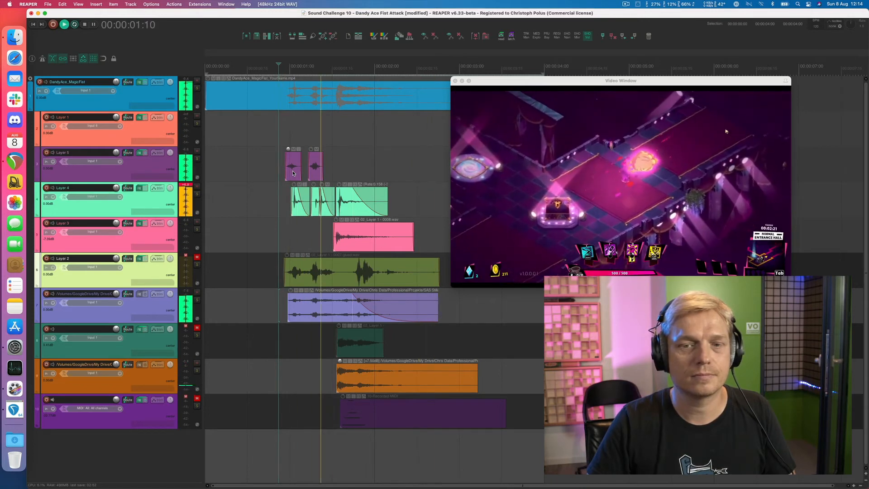
{"action": "key", "text": "space"}
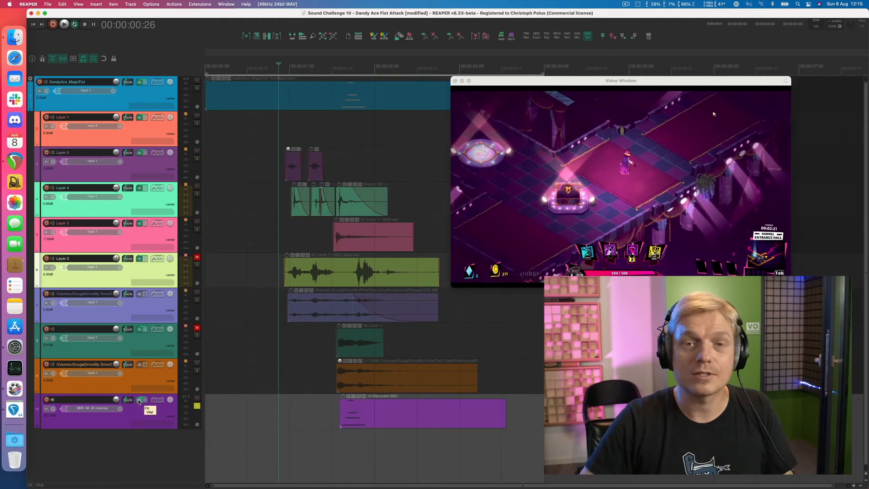
Step: Open track 10's Vital synth, move its window clear of the recorded MIDI item and play that item soloed
{"action": "left_click", "coordinate": [139, 401]}
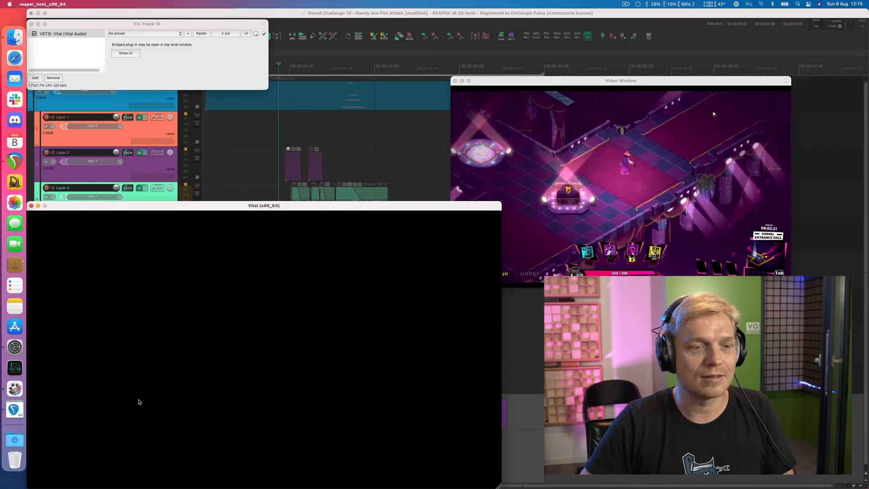
{"action": "left_click_drag", "start_coordinate": [255, 201], "coordinate": [263, 114]}
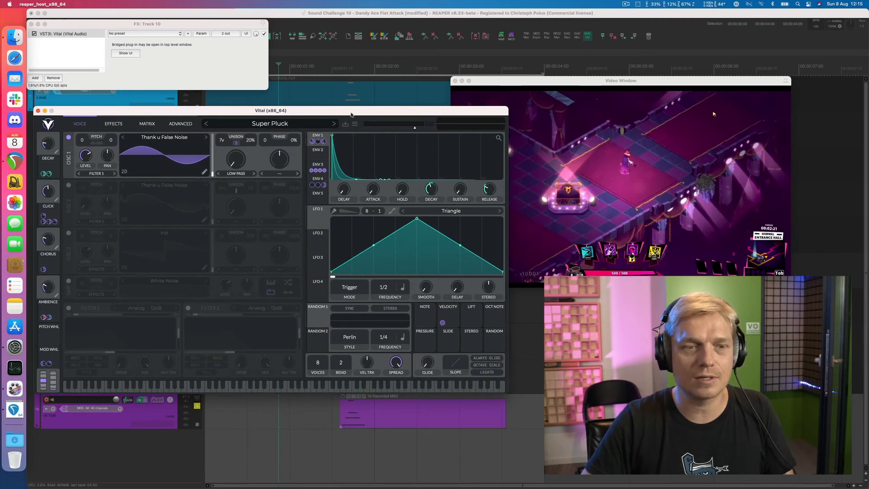
{"action": "left_click_drag", "start_coordinate": [351, 113], "coordinate": [353, 91]}
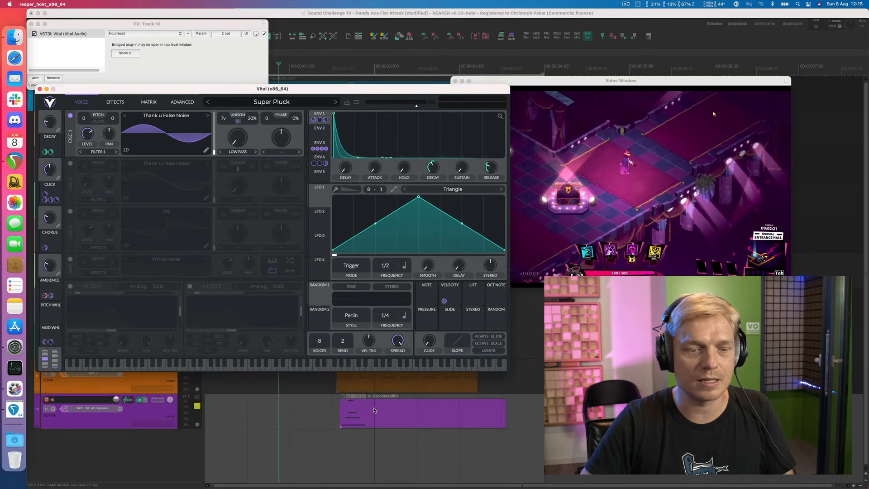
{"action": "left_click", "coordinate": [326, 411]}
{"action": "key", "text": "space"}
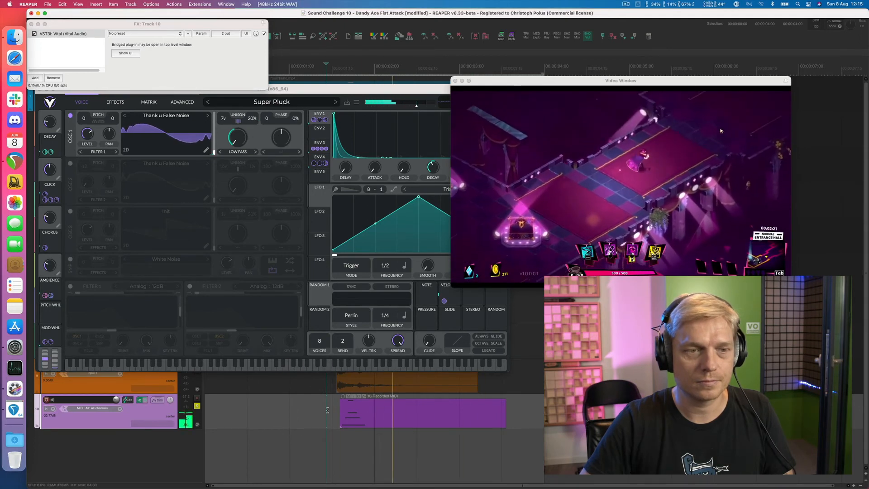
{"action": "key", "text": "space"}
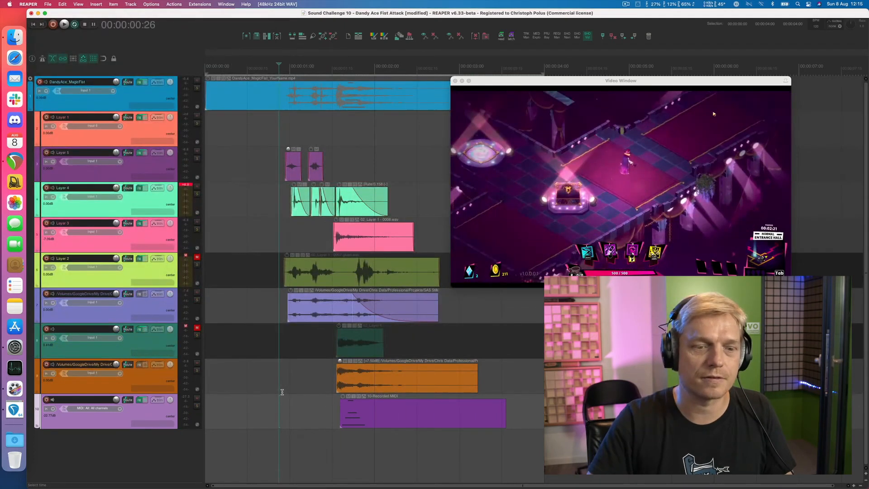
Step: Play the full mix repeatedly from 00:00:00:26 with track 10's Vital synth part included
{"action": "key", "text": "space"}
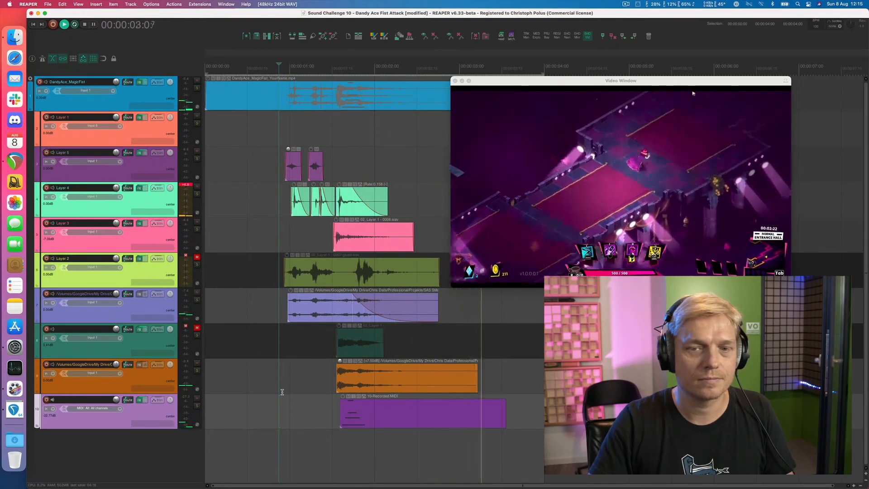
{"action": "key", "text": "space"}
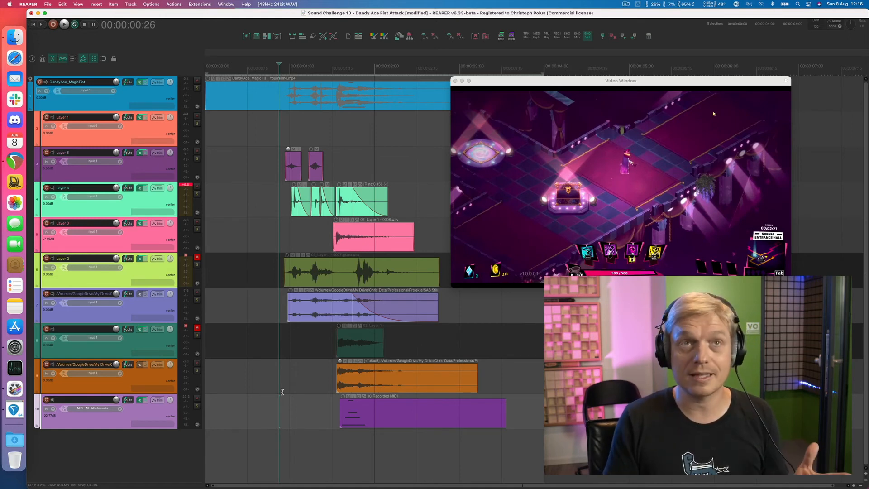
{"action": "key", "text": "space"}
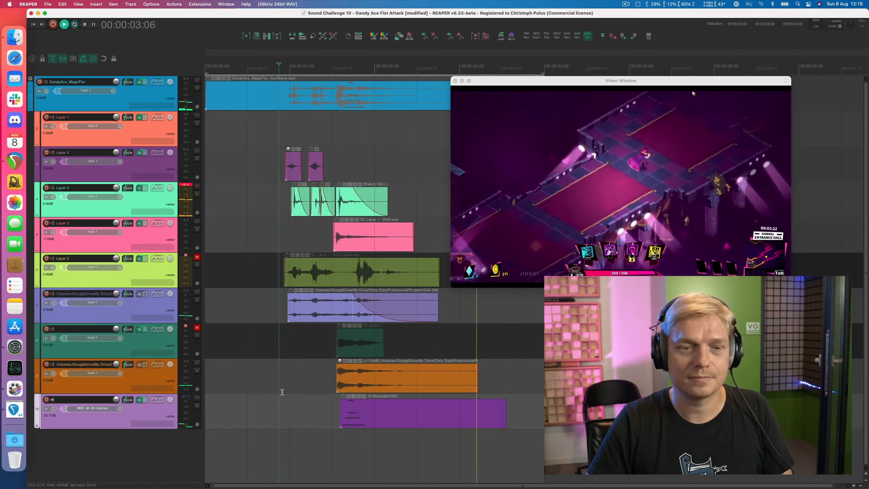
{"action": "key", "text": "space"}
{"action": "key", "text": "space"}
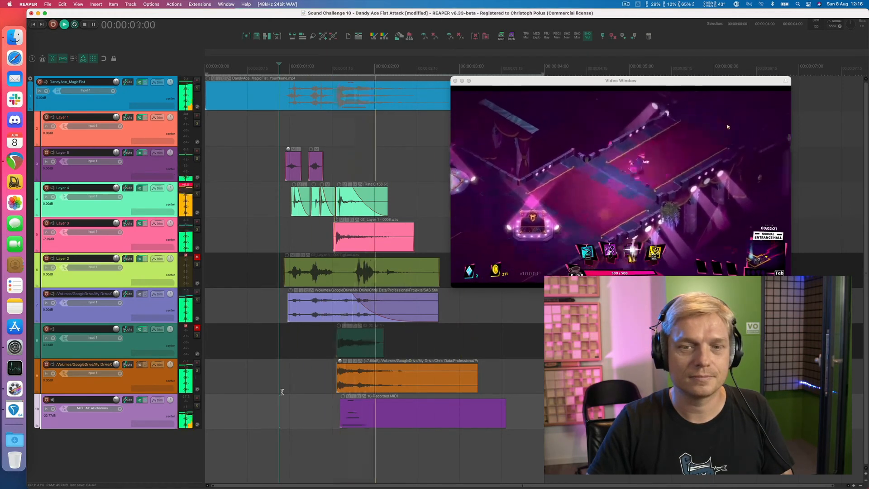